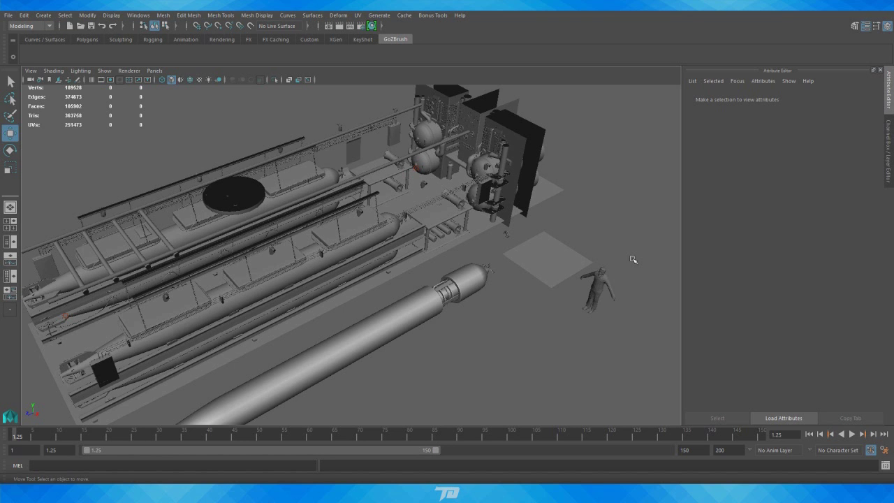
Examine the submarine room scene and the separate opened missile model from several angles and distances.
alt+drag(509, 348, 435, 285)
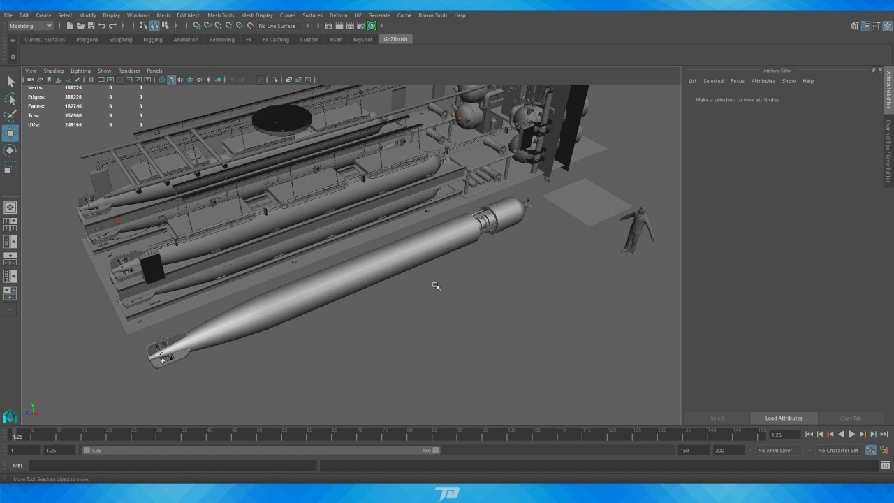
alt+drag(454, 341, 403, 319)
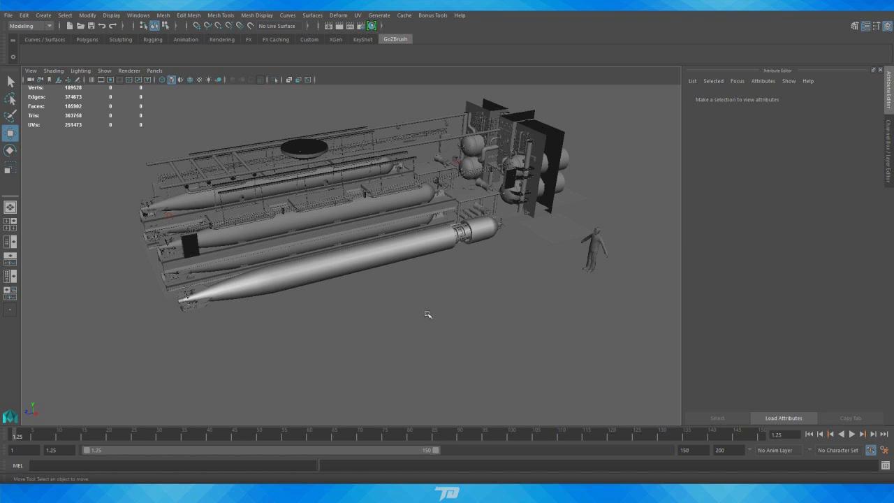
alt+drag(427, 312, 384, 328)
alt+right_drag(387, 331, 499, 344)
alt+drag(435, 334, 446, 318)
alt+middle_drag(432, 312, 440, 299)
mouse_move(453, 304)
alt+right_down()
mouse_move(535, 310)
mouse_move(470, 306)
alt+right_up()
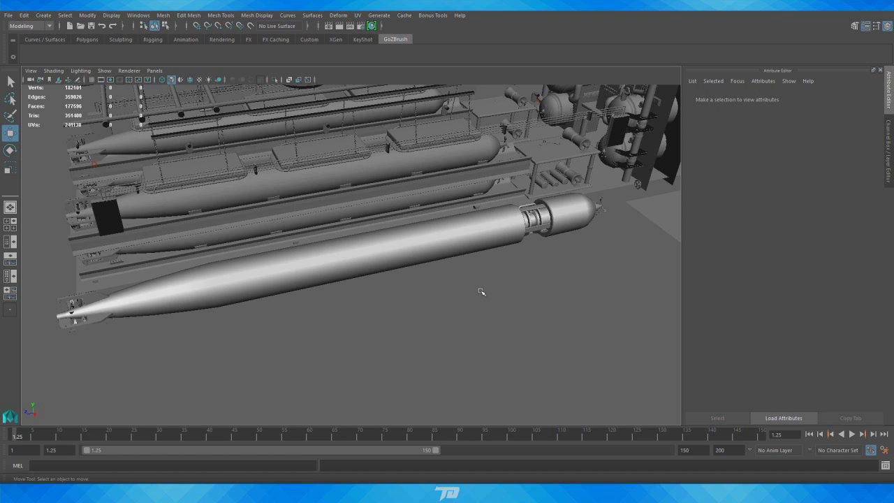
alt+drag(526, 296, 529, 321)
alt+right_drag(529, 321, 412, 311)
alt+drag(412, 311, 403, 243)
alt+right_drag(470, 274, 433, 280)
alt+drag(429, 288, 416, 300)
alt+middle_drag(416, 300, 436, 265)
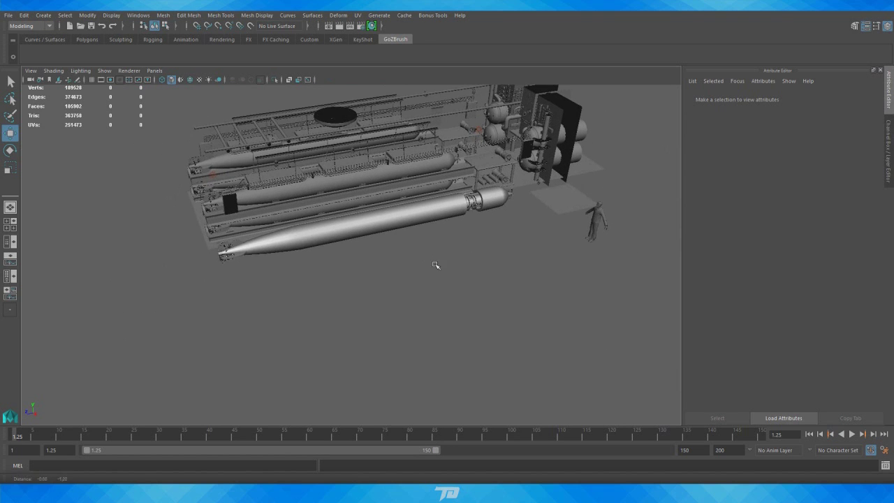
Select the opened missile mesh and examine its wireframe along the body.
click(395, 215)
alt+drag(312, 233, 408, 264)
scroll(454, 279, up, 5)
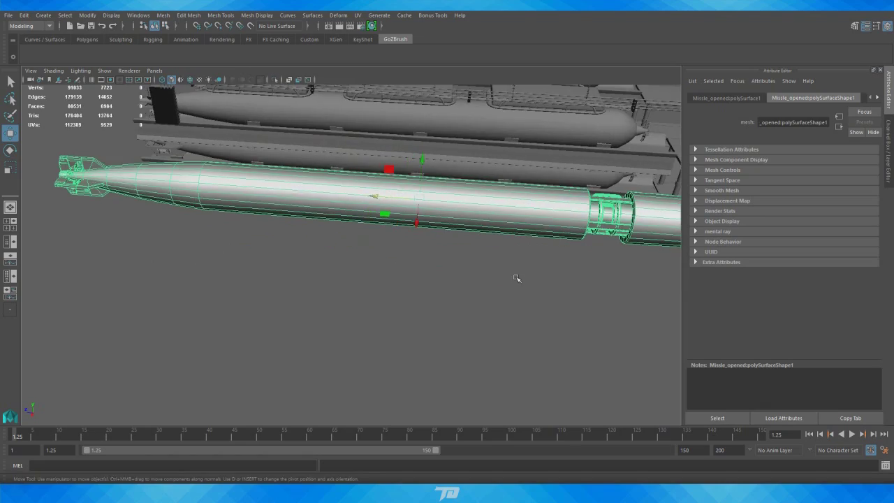
alt+drag(517, 277, 519, 261)
scroll(518, 261, down, 5)
alt+middle_drag(457, 241, 303, 353)
alt+drag(330, 222, 368, 223)
scroll(489, 279, up, 7)
scroll(489, 266, down, 2)
alt+middle_drag(230, 234, 600, 265)
alt+middle_drag(545, 254, 117, 238)
Examine the pipes, rings and coils in the selected missile's exposed section and its overall shape.
alt+drag(412, 258, 370, 286)
alt+right_drag(342, 293, 489, 301)
alt+drag(587, 265, 391, 246)
alt+middle_drag(235, 261, 281, 249)
scroll(280, 249, up, 4)
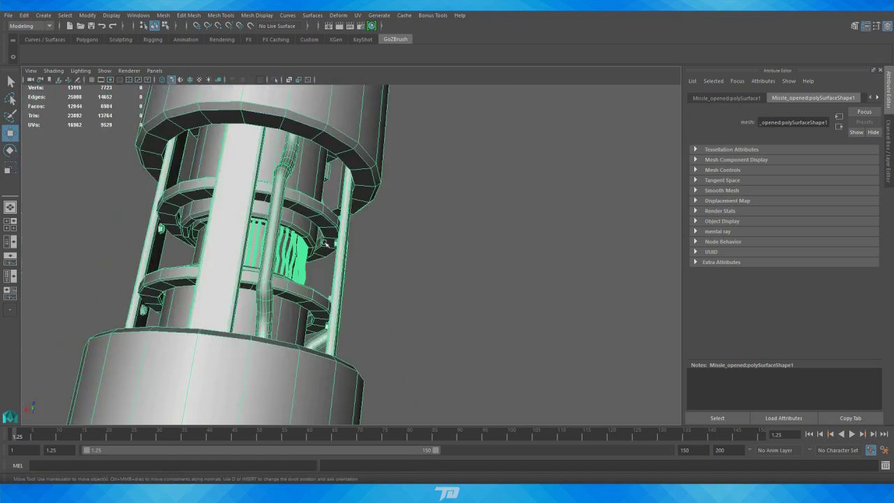
alt+right_drag(342, 287, 287, 268)
alt+drag(287, 267, 461, 214)
alt+right_drag(461, 213, 360, 202)
alt+middle_drag(360, 203, 545, 232)
alt+drag(544, 233, 509, 227)
alt+right_drag(509, 227, 430, 237)
alt+drag(494, 243, 477, 245)
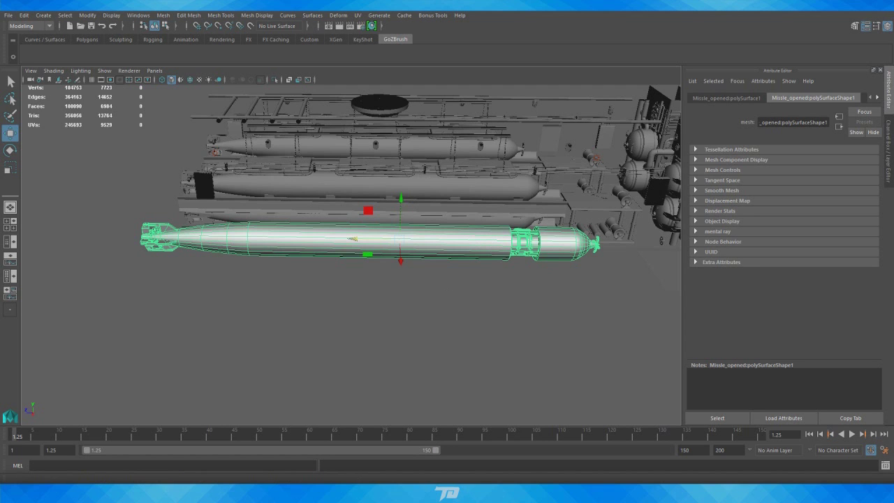
Bring up the UV Editor and examine how the opened missile's UV shells are laid out.
drag(0, 104, 581, 24)
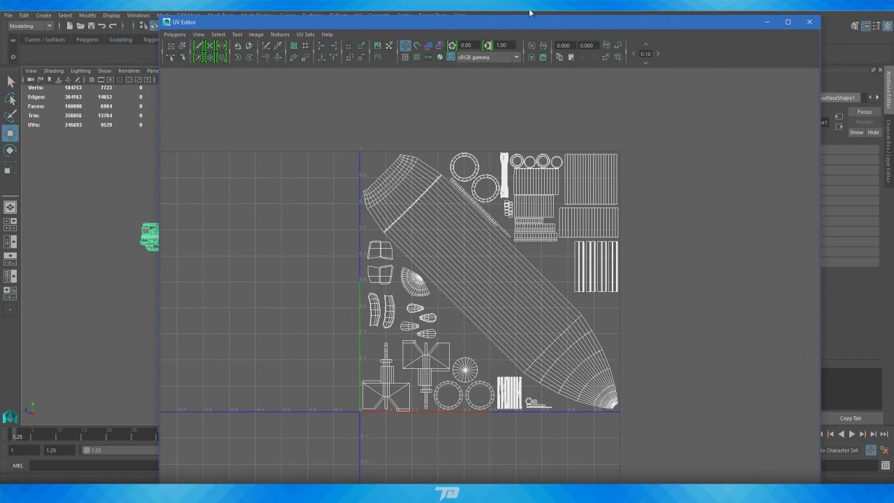
drag(530, 28, 526, 65)
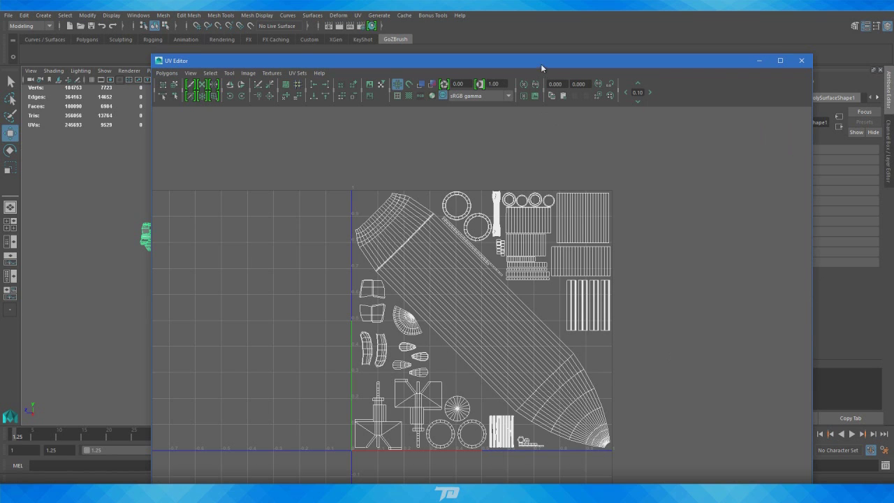
drag(541, 62, 532, 22)
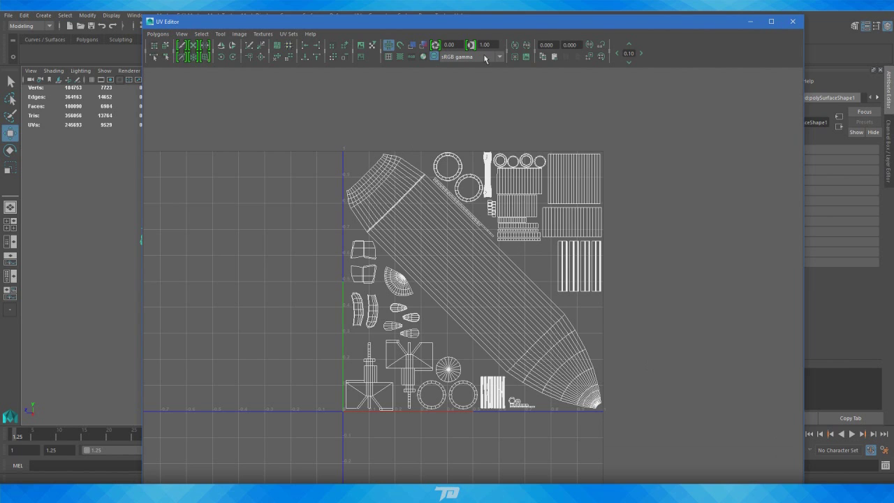
mouse_move(490, 23)
mouse_down()
mouse_move(490, 378)
mouse_move(488, 28)
mouse_up()
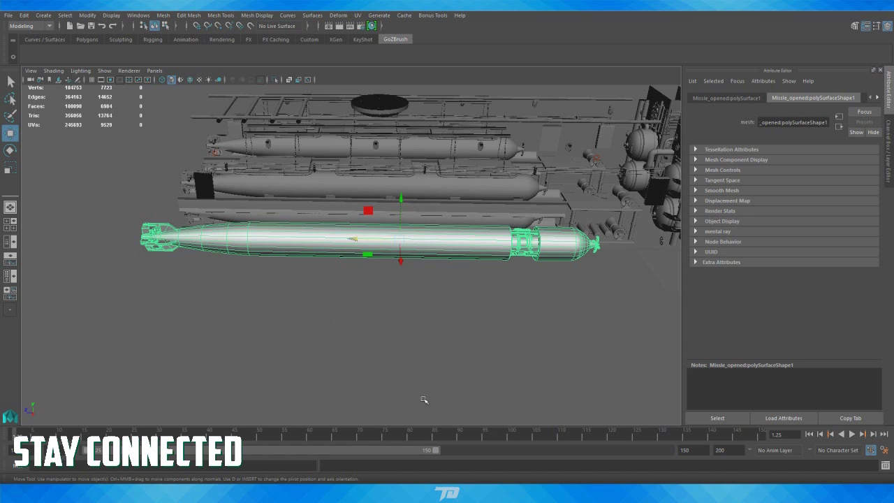
Switch to Unreal Editor and inspect the fully textured missile and its worn surface up close.
mouse_move(489, 492)
click(422, 457)
click(736, 106)
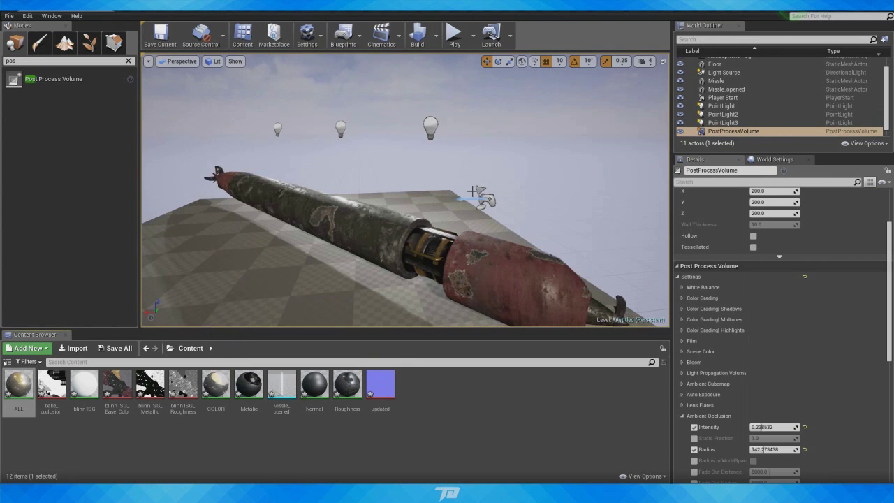
right_drag(414, 160, 414, 160)
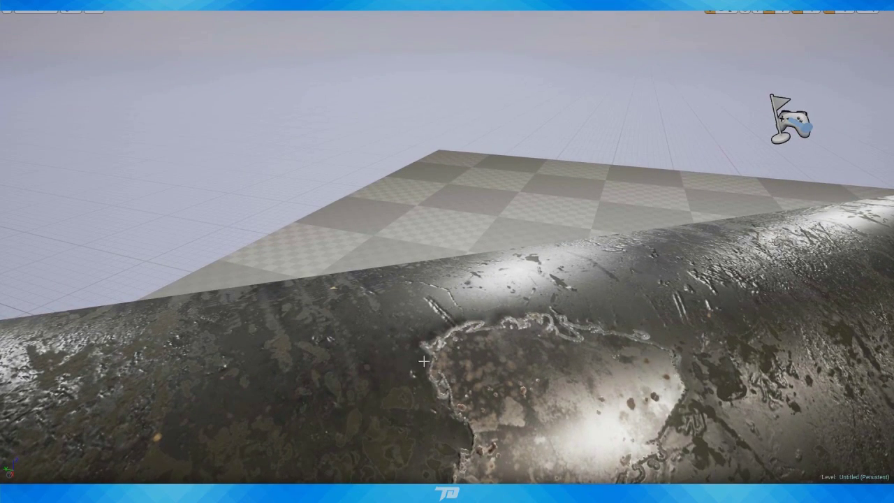
right_drag(426, 354, 447, 280)
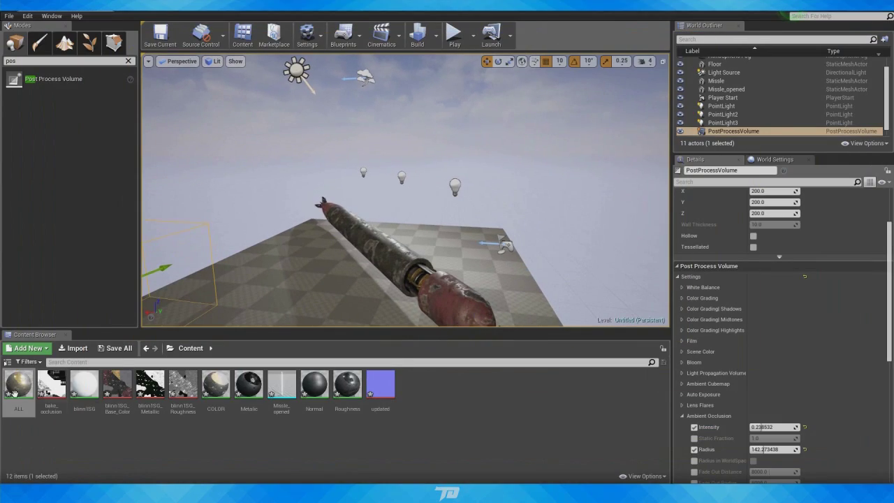
Return to Maya's UV Editor to review the missile's UV layout, and open the blinn1SG_Base_Color texture window in Unreal.
mouse_move(301, 370)
drag(461, 230, 411, 0)
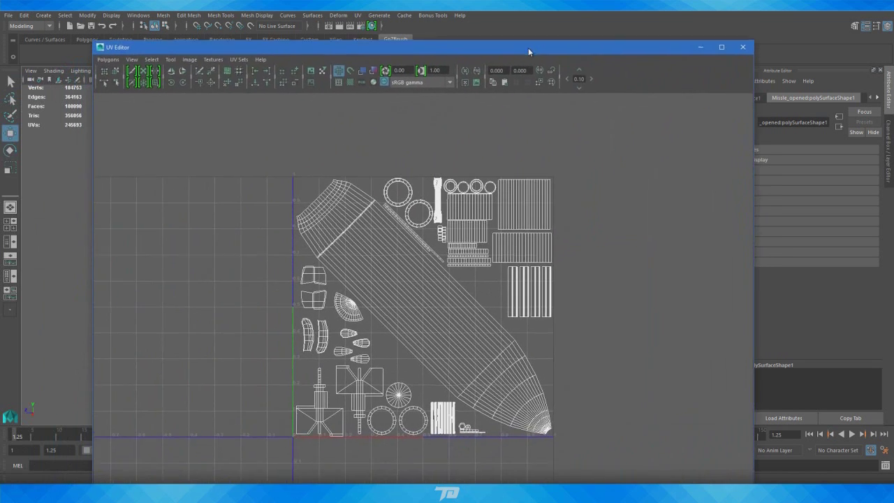
drag(528, 47, 538, 23)
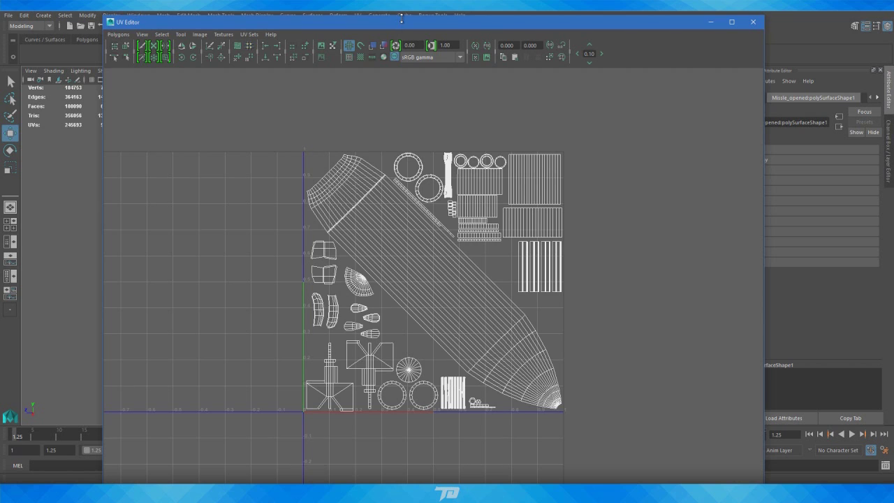
drag(401, 17, 402, 24)
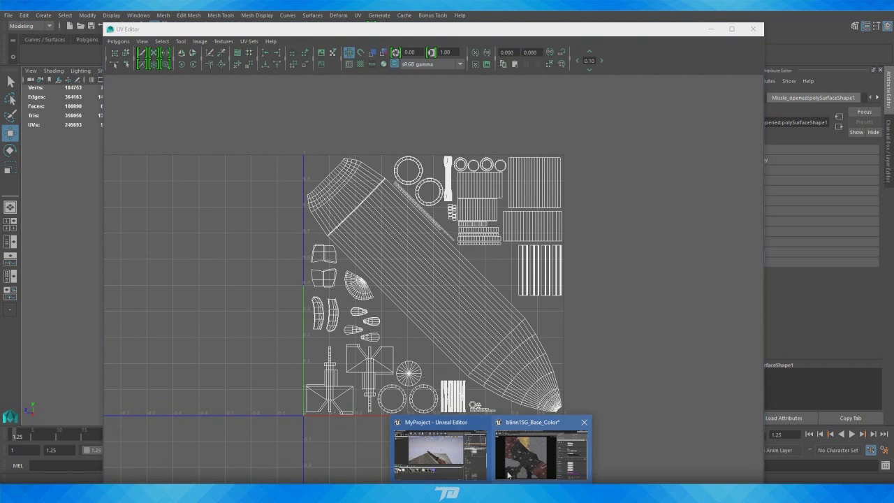
click(526, 454)
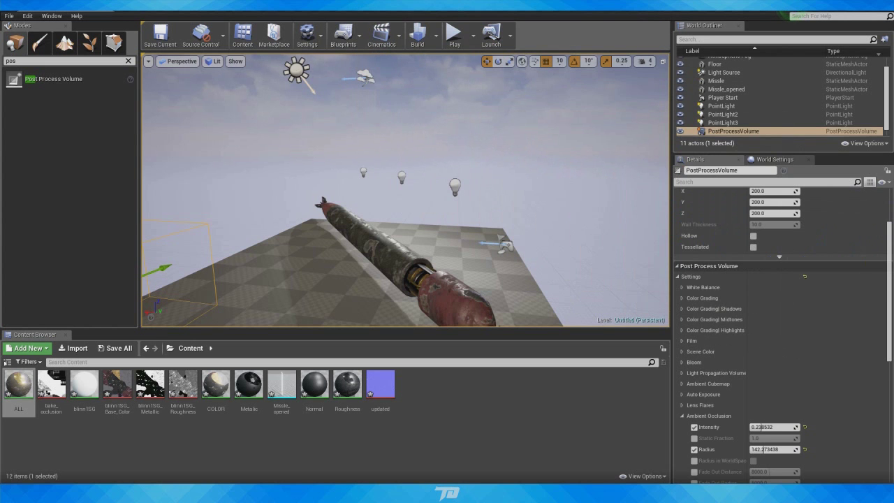
Apply the COLOR material to the opened missile in the Unreal level.
alt+drag(283, 272, 377, 279)
alt+right_drag(377, 279, 412, 279)
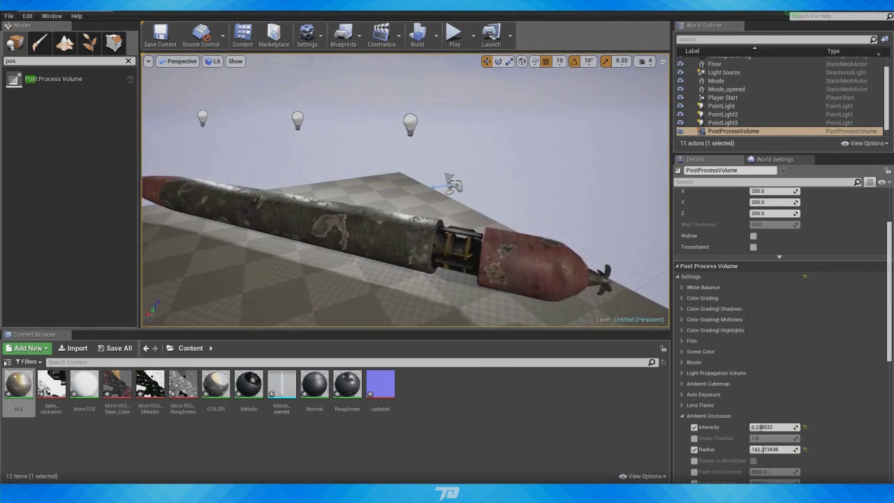
click(141, 453)
drag(216, 385, 418, 257)
Inspect the missile's base color up close, focusing on the chipped paint patch on the green body and the red nose.
right_drag(375, 230, 375, 229)
right_drag(405, 127, 405, 126)
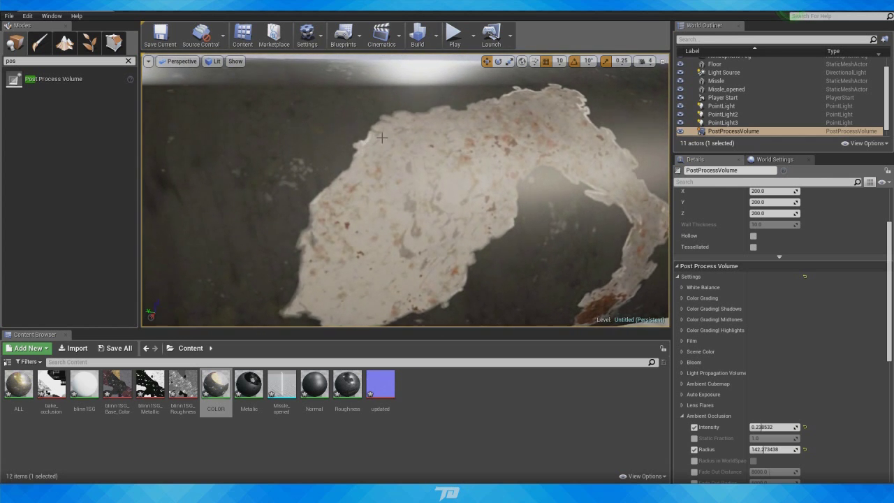
right_drag(442, 159, 442, 159)
right_drag(429, 199, 429, 199)
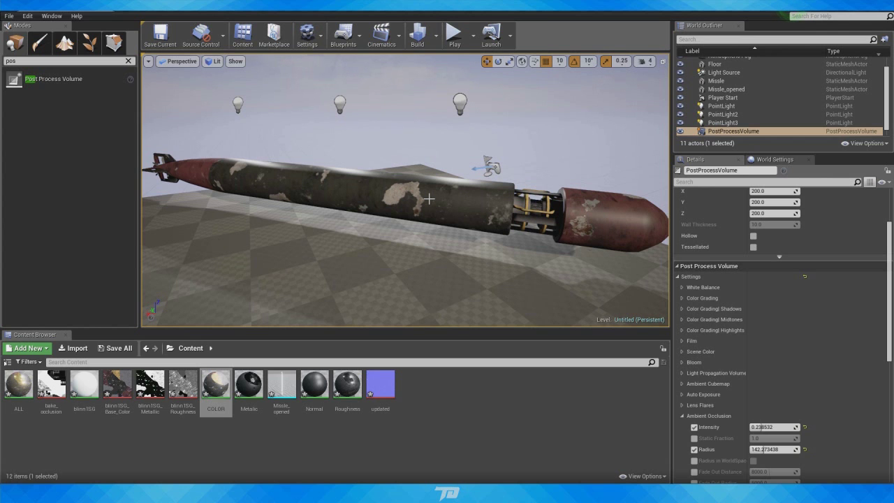
mouse_move(439, 182)
right_down()
mouse_move(462, 173)
mouse_move(443, 165)
mouse_move(440, 182)
right_up()
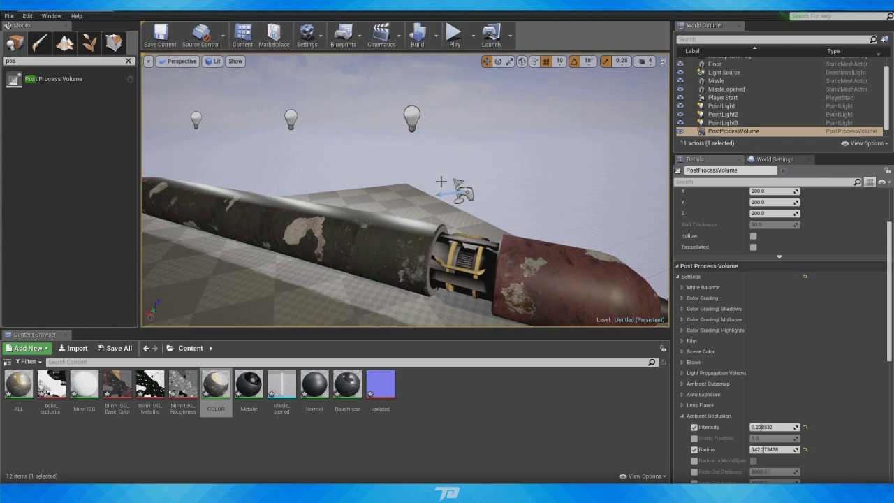
right_drag(443, 180, 446, 187)
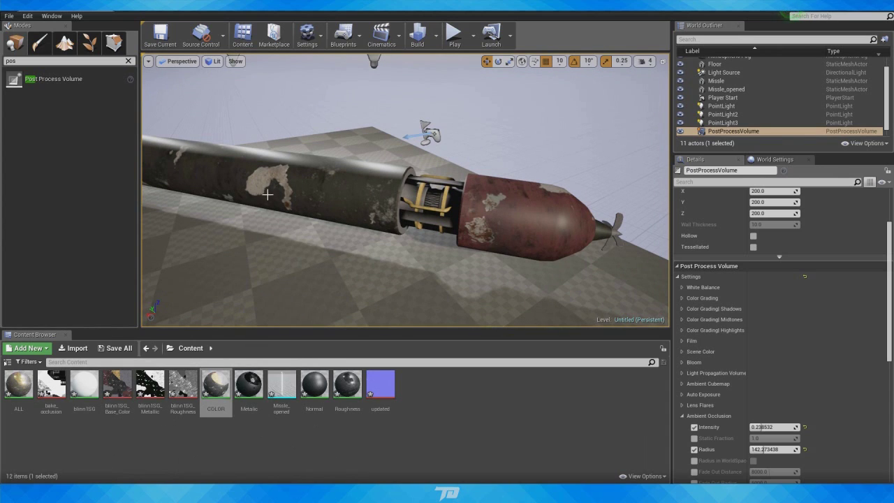
right_drag(380, 169, 286, 173)
key(d)
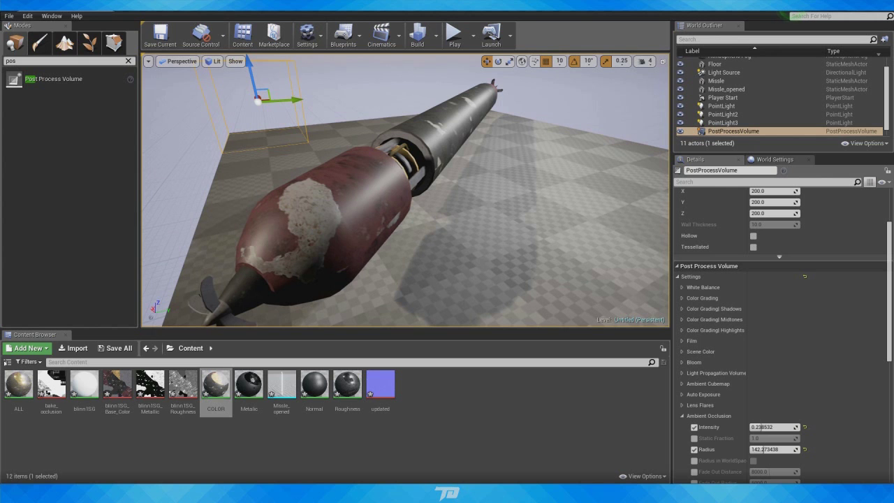
Inspect the base color around the missile's exposed section with the yellow frame and along the whole body.
right_drag(303, 230, 426, 187)
key(a)
key(w)
key(s)
scroll(337, 228, up, 3)
mouse_move(277, 126)
right_down()
mouse_move(282, 150)
mouse_move(276, 126)
right_up()
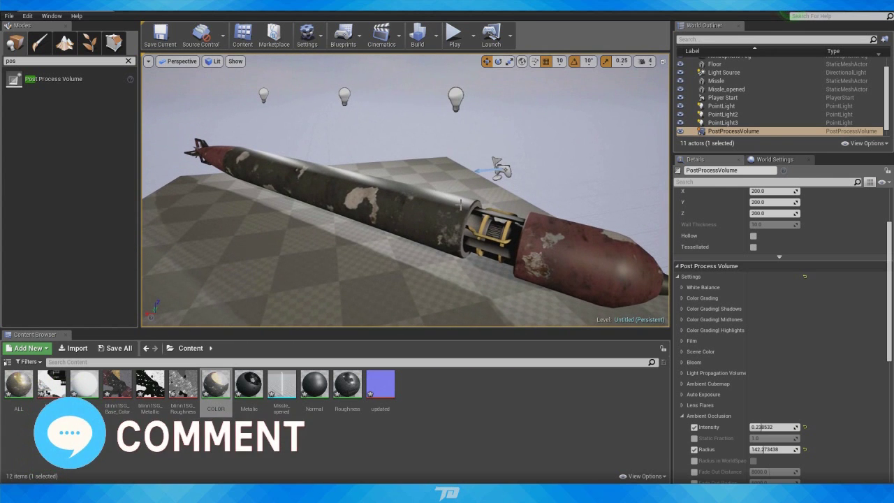
mouse_move(449, 195)
right_down()
mouse_move(500, 211)
mouse_move(447, 207)
right_up()
right_drag(276, 126, 276, 125)
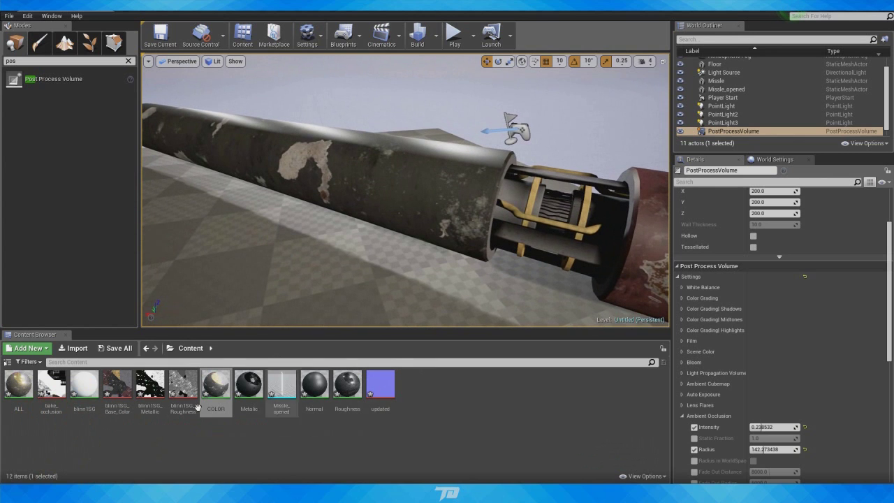
right_drag(538, 180, 580, 197)
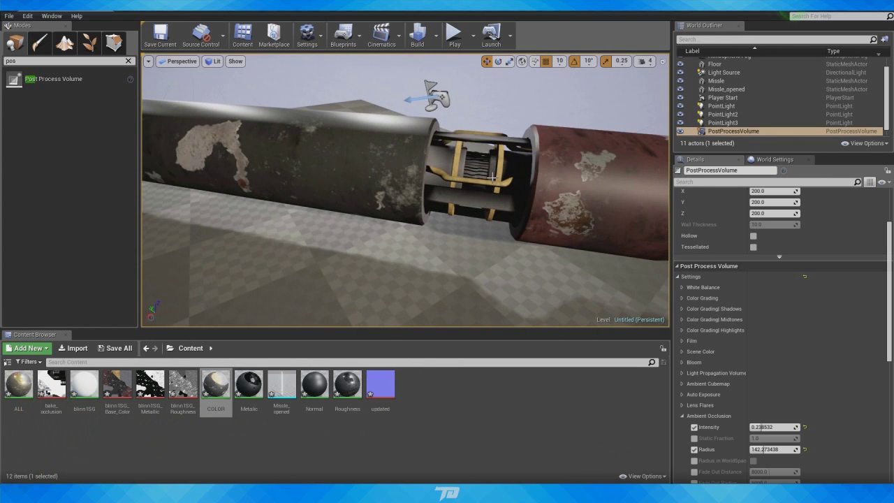
right_drag(480, 174, 477, 128)
key(s)
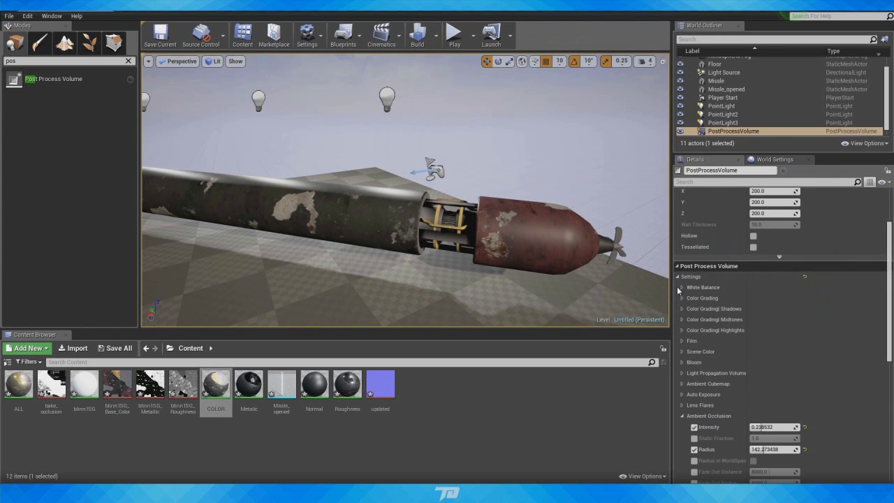
Apply the Normal material to the opened missile and inspect the bolts in its exposed section.
click(486, 430)
drag(316, 391, 373, 235)
right_drag(387, 237, 468, 150)
right_drag(514, 230, 530, 206)
alt+drag(447, 203, 423, 238)
alt+right_drag(422, 238, 435, 238)
alt+drag(435, 237, 391, 239)
right_drag(536, 232, 378, 217)
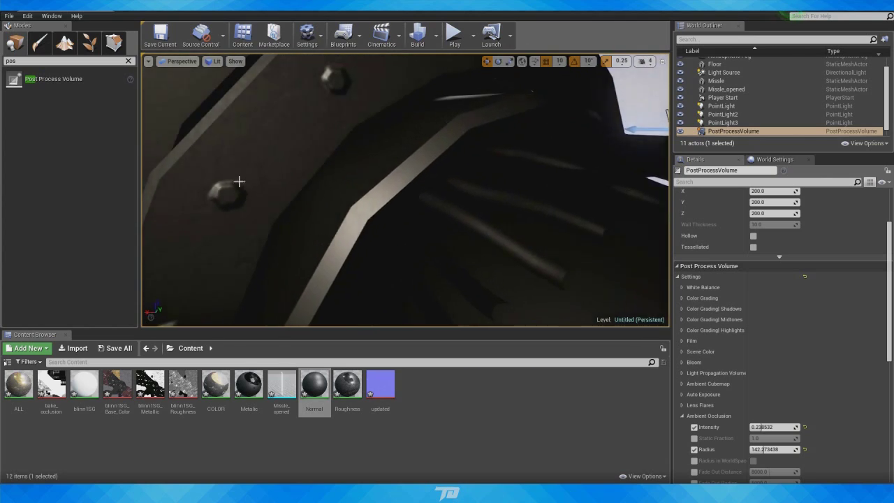
Examine the normal map's scratches, dents and chipped edges on the missile body, nose and exposed section.
right_drag(287, 200, 384, 112)
right_drag(405, 190, 400, 276)
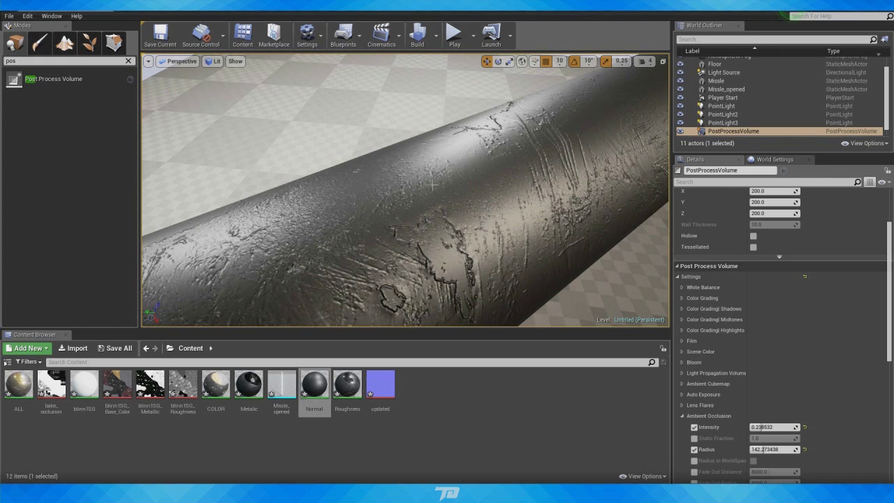
right_drag(433, 189, 531, 115)
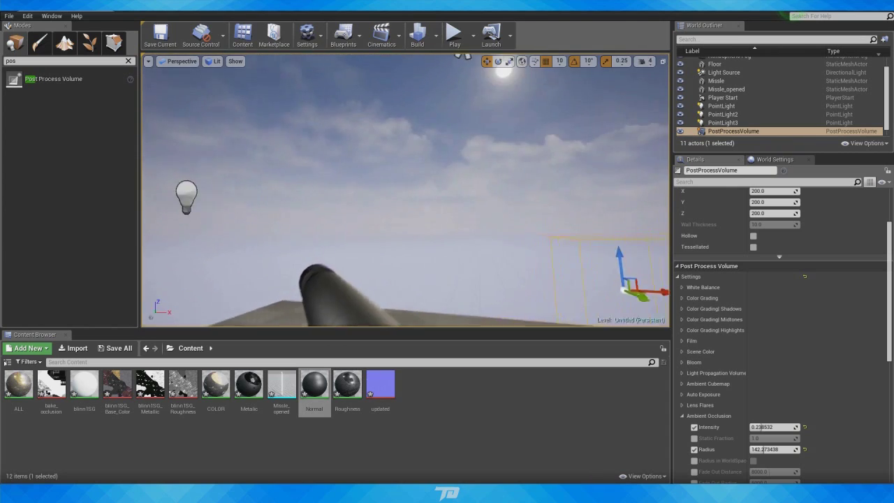
right_drag(412, 174, 371, 227)
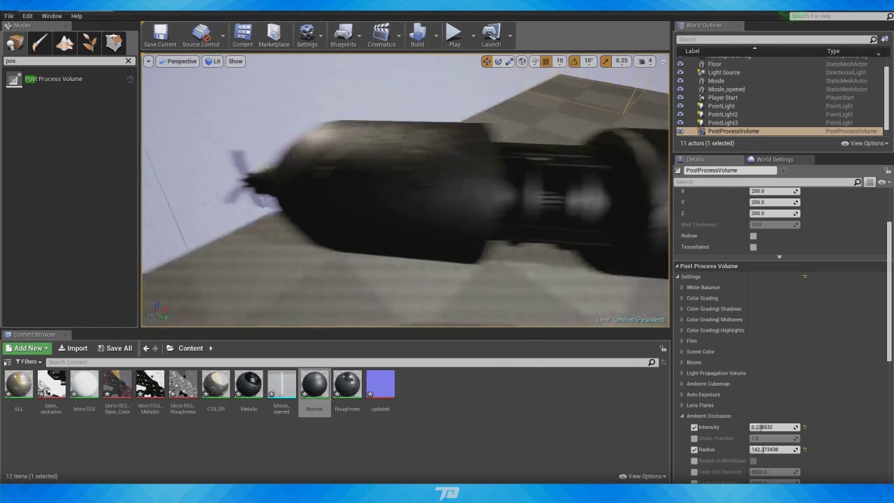
right_drag(405, 190, 489, 137)
right_drag(433, 183, 385, 119)
right_drag(512, 291, 405, 164)
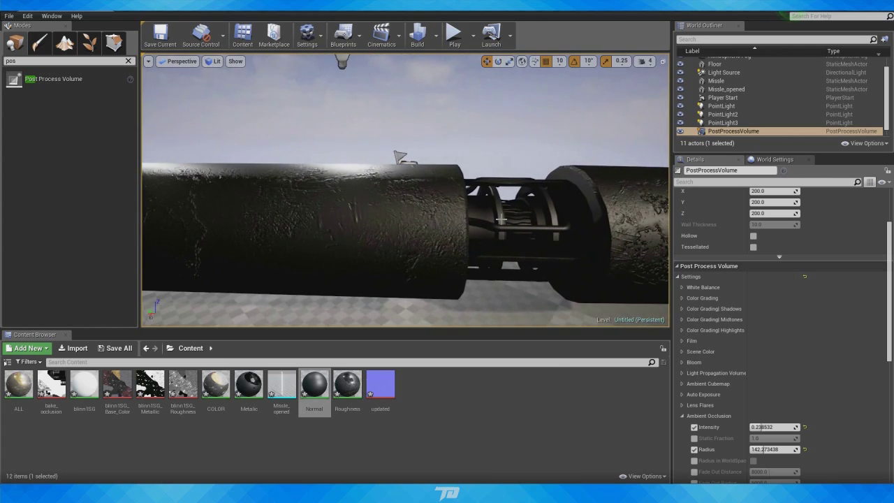
mouse_move(501, 218)
right_down()
mouse_move(452, 261)
mouse_move(515, 241)
mouse_move(502, 209)
right_up()
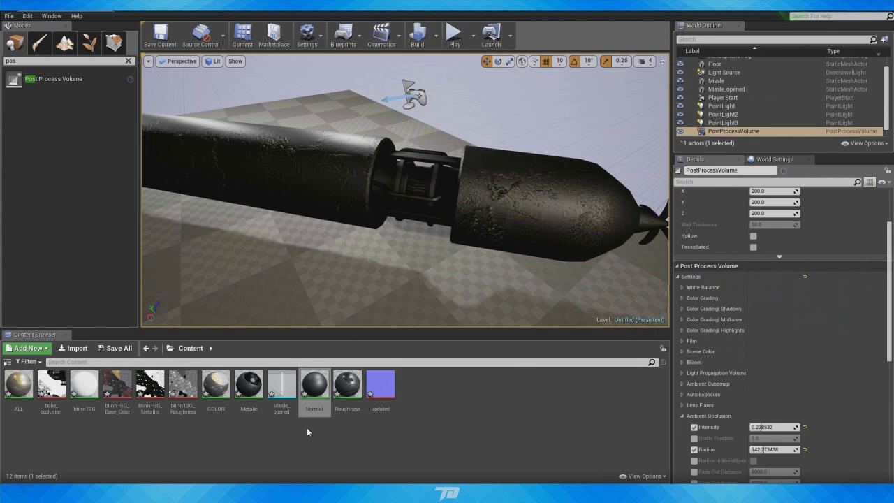
Apply the Metalic material to the opened missile and inspect the patch on its body.
drag(249, 385, 534, 218)
right_drag(533, 218, 389, 223)
right_drag(336, 217, 469, 116)
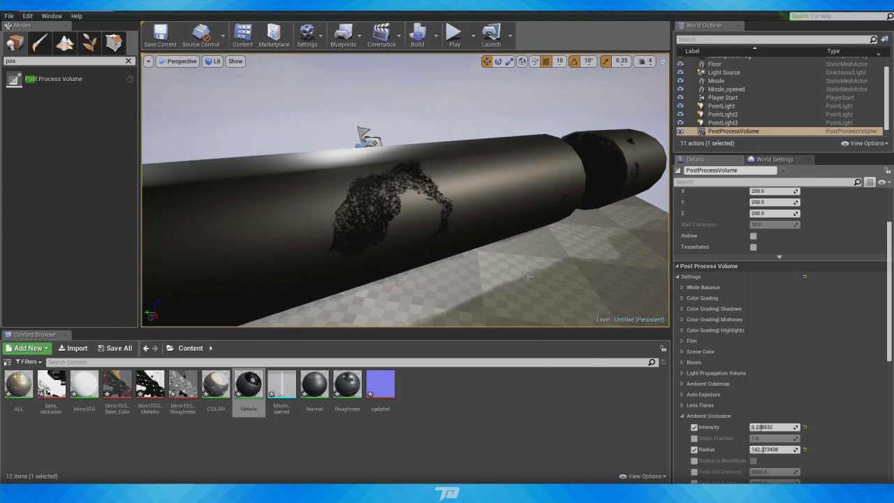
Examine the metallic patches along the missile's body and nose, and check the blinn1SG_Metallic texture.
mouse_move(499, 291)
right_down()
mouse_move(447, 279)
mouse_move(482, 276)
mouse_move(523, 300)
mouse_move(499, 290)
right_up()
key(w)
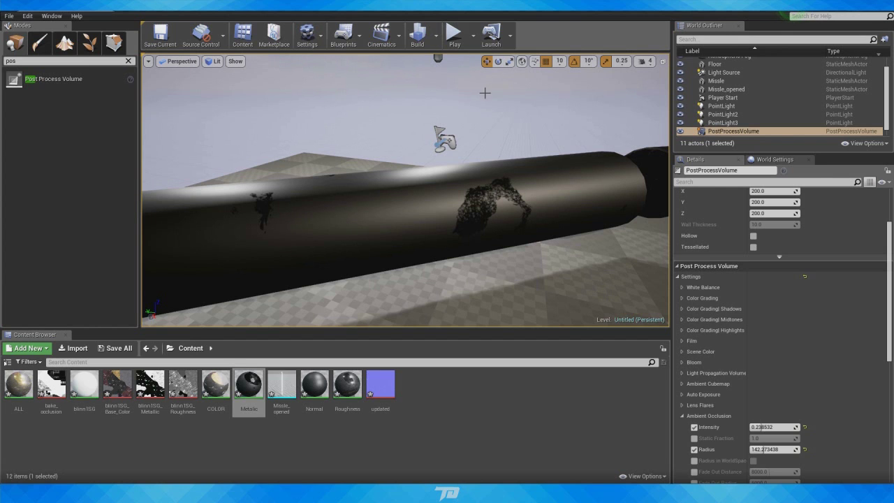
mouse_move(452, 152)
right_down()
mouse_move(449, 144)
mouse_move(452, 152)
right_up()
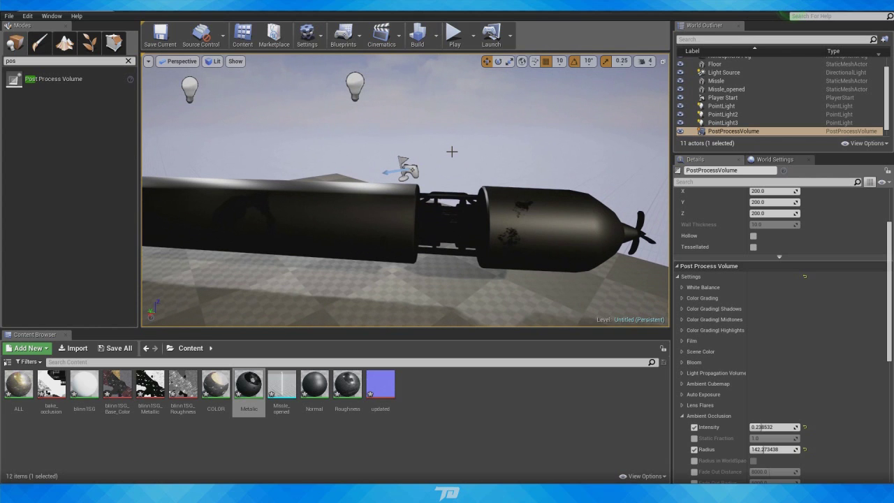
right_drag(525, 181, 562, 196)
drag(893, 307, 524, 12)
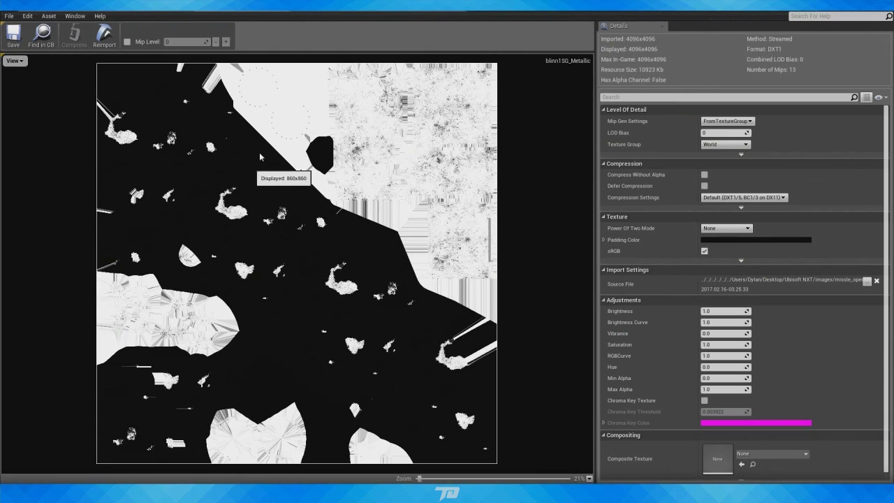
click(316, 5)
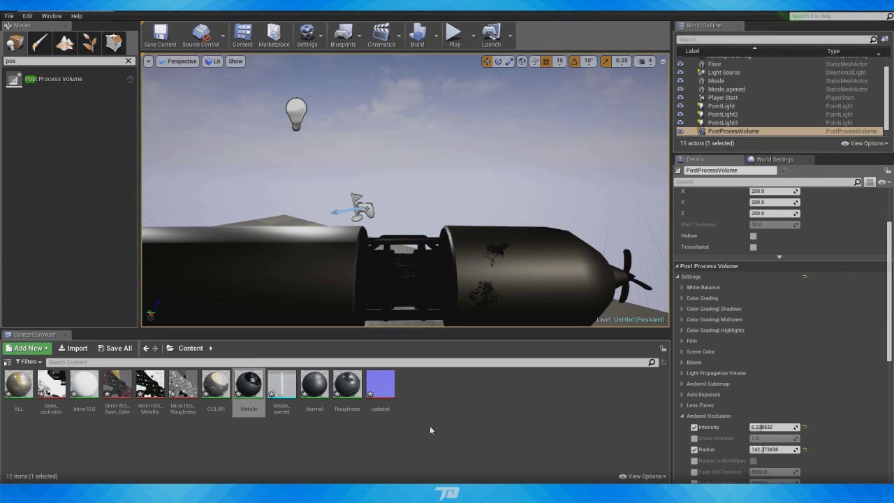
Apply the Roughness material to the opened missile and bring its nose into close view.
click(363, 446)
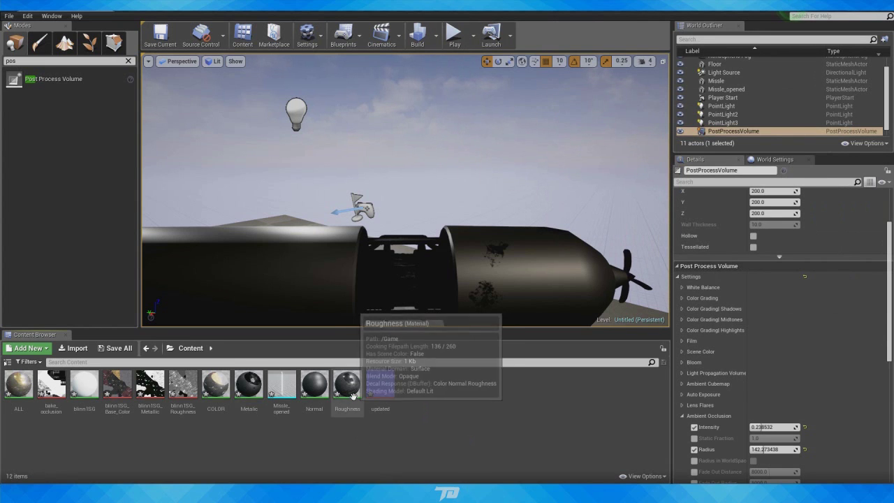
drag(349, 388, 328, 279)
right_drag(328, 280, 352, 193)
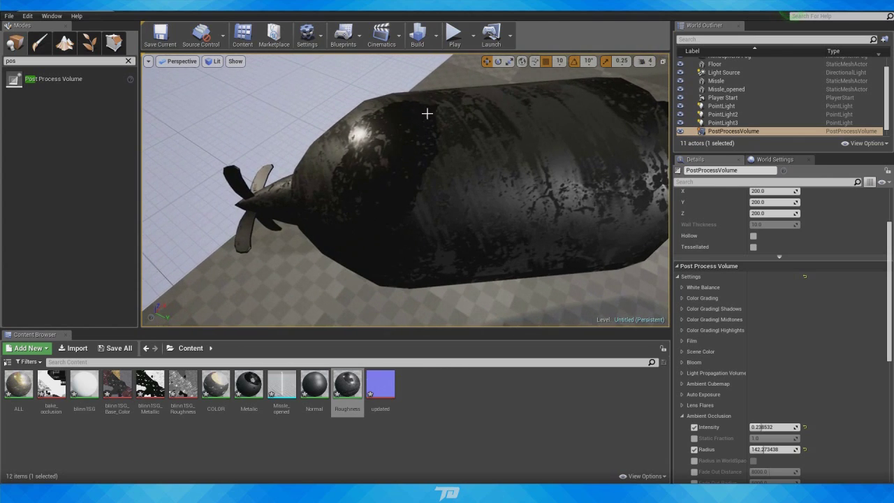
Inspect the roughness map's glossy and dull areas on the missile's nose, along its body and around the exposed section.
right_drag(426, 115, 510, 197)
right_drag(409, 190, 465, 204)
right_drag(503, 254, 492, 268)
right_drag(363, 266, 361, 224)
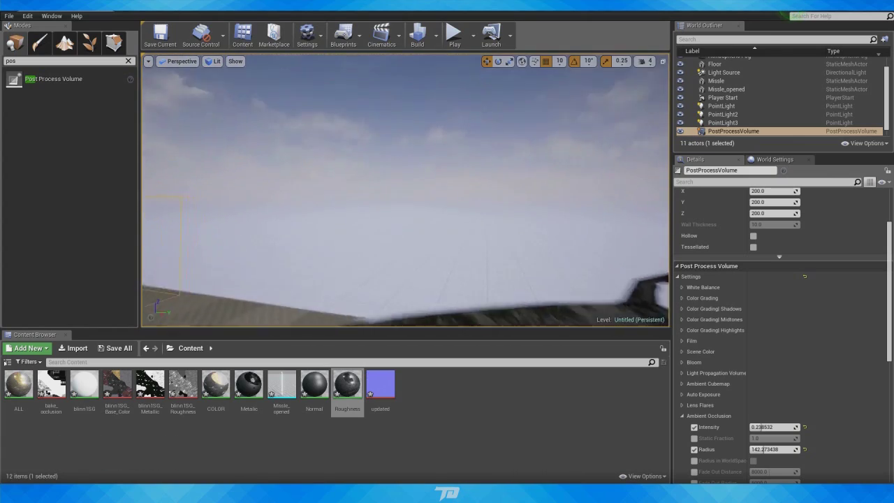
right_drag(405, 190, 411, 279)
right_drag(405, 190, 353, 187)
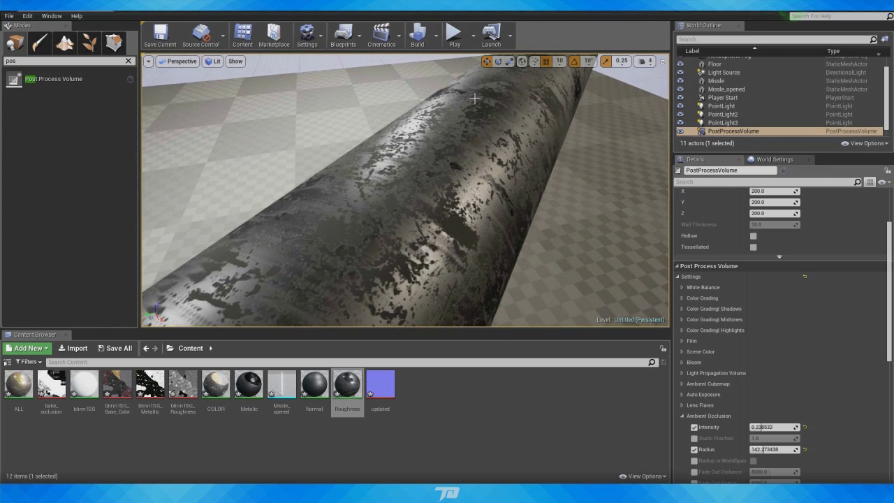
right_drag(463, 111, 432, 188)
right_drag(462, 134, 464, 144)
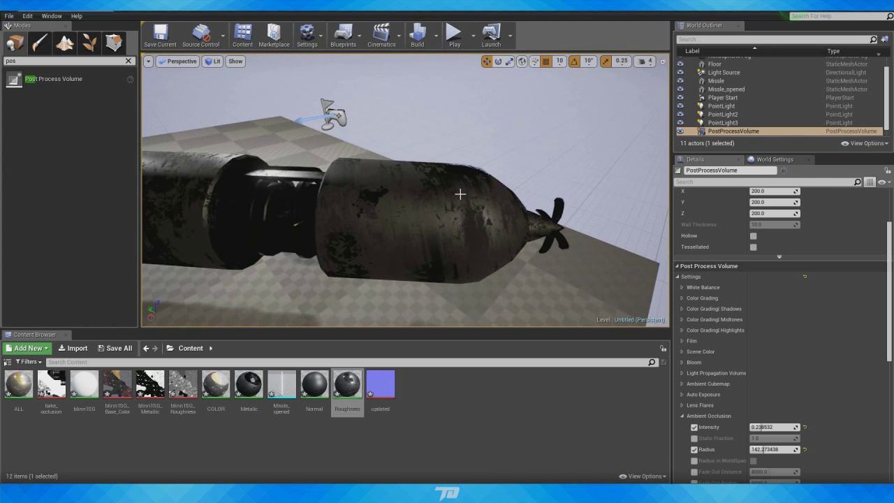
right_drag(460, 197, 467, 190)
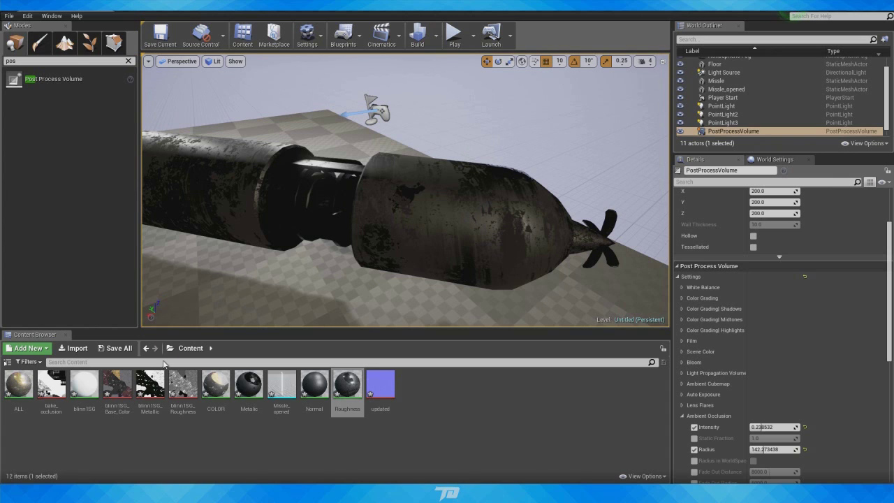
Apply the ALL material to the opened missile and inspect the inside of its exposed section up close.
drag(19, 386, 445, 211)
key(w)
right_drag(428, 200, 321, 213)
right_drag(473, 123, 473, 123)
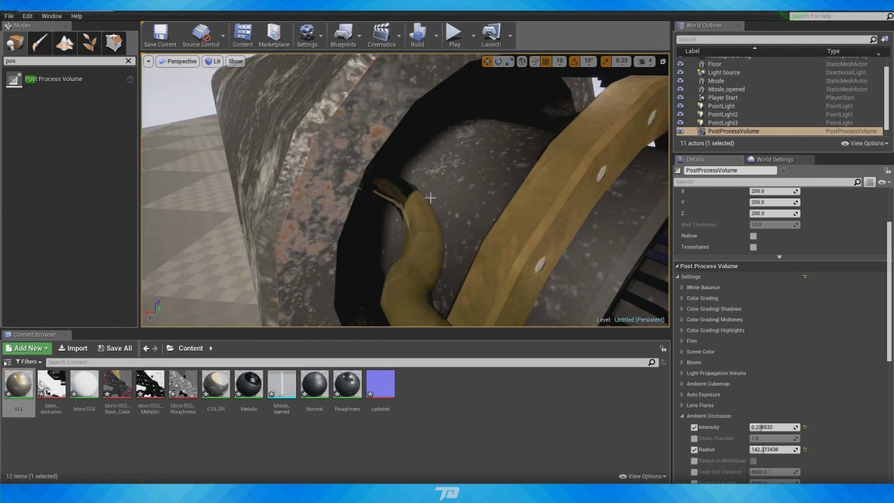
Set the post process volume's ambient occlusion intensity to 0.541284 and bring the whole missile into view.
key(f)
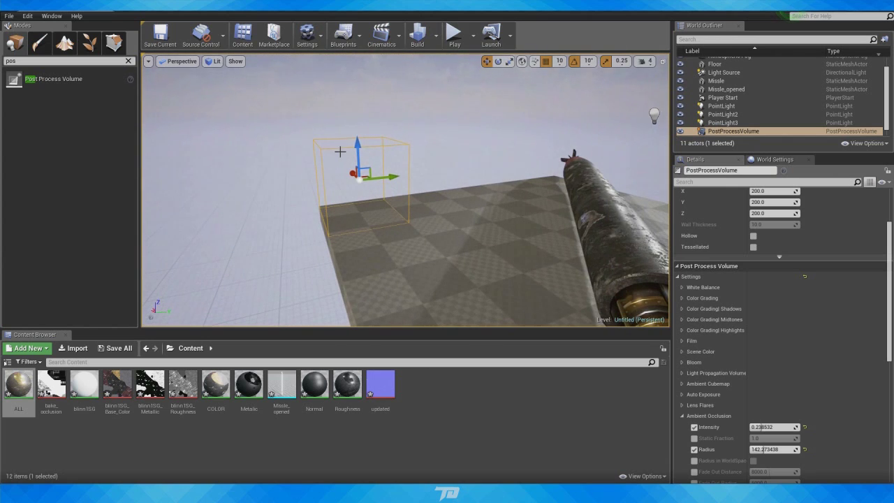
right_drag(383, 166, 542, 316)
key(w)
mouse_move(763, 426)
mouse_down()
mouse_move(792, 426)
mouse_move(749, 426)
mouse_move(799, 427)
mouse_up()
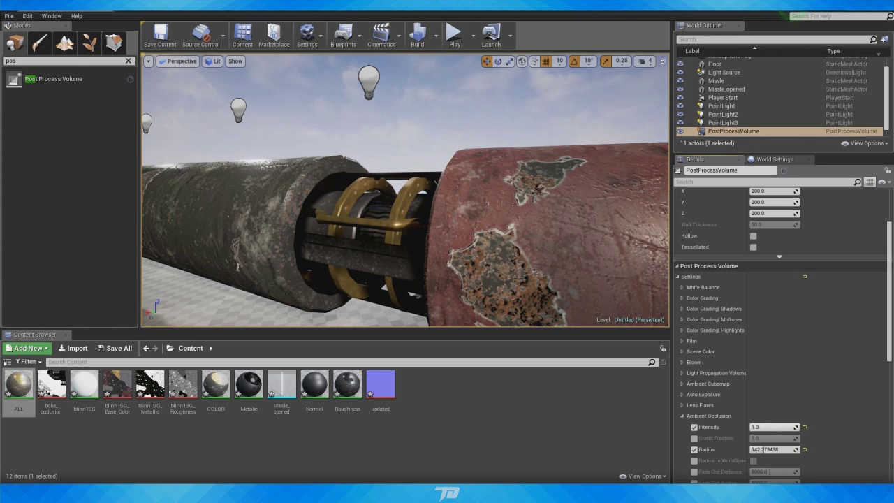
drag(778, 427, 774, 427)
right_drag(436, 247, 391, 279)
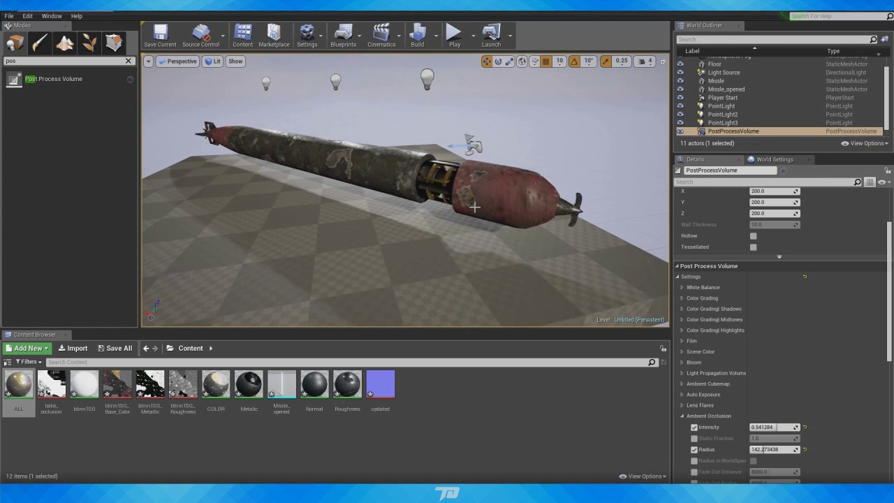
right_drag(474, 206, 449, 161)
alt+drag(498, 211, 501, 177)
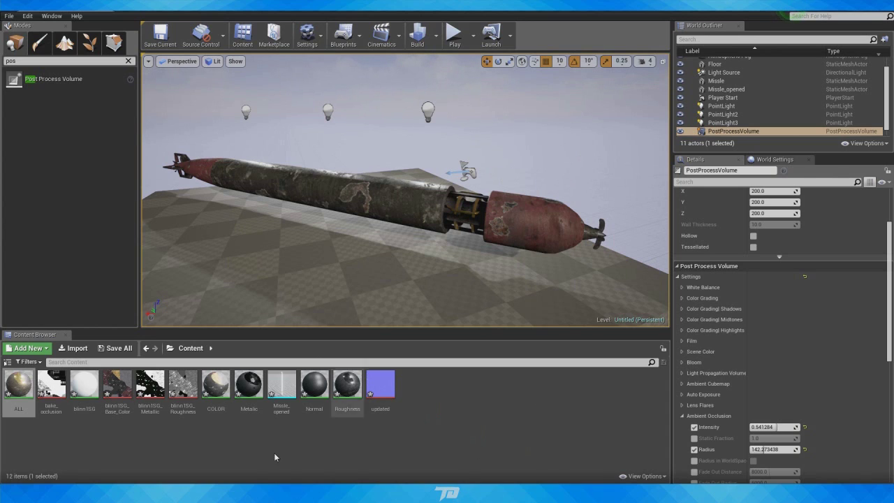
Open the ALL material and examine how its texture samples and Multiply nodes connect to the material inputs.
double_click(18, 385)
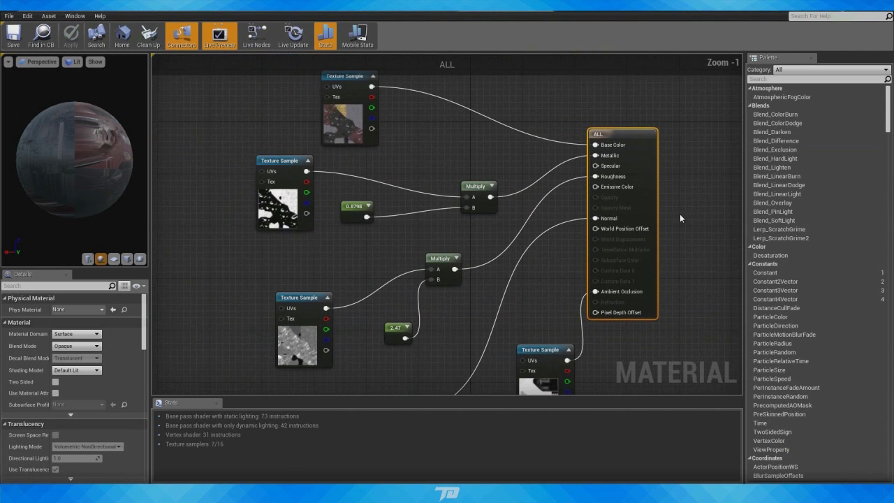
scroll(568, 211, down, 1)
scroll(440, 263, down, 1)
right_drag(241, 233, 219, 212)
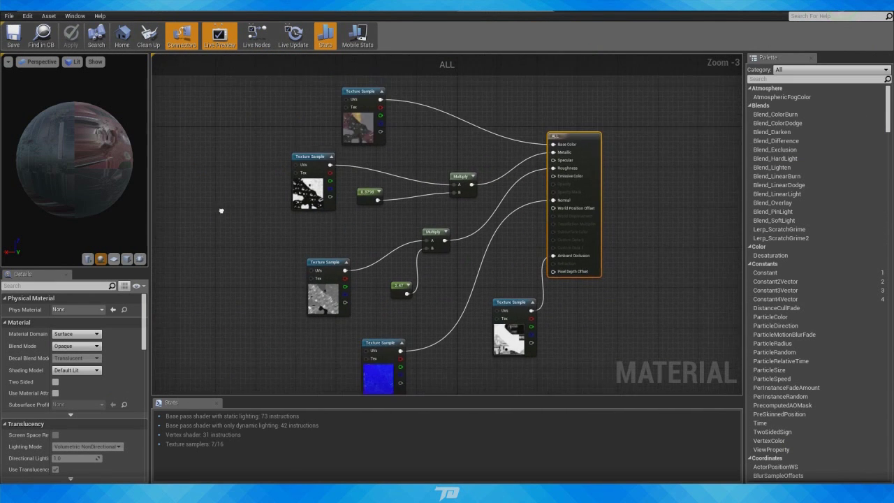
click(356, 93)
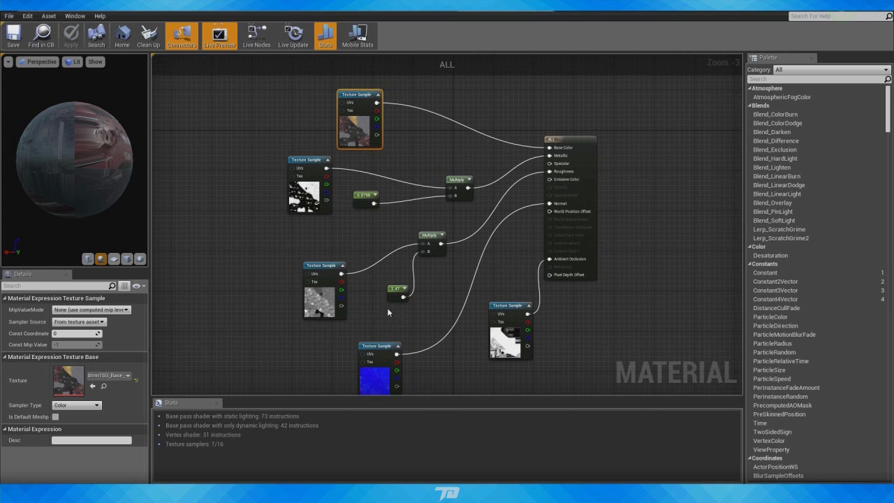
right_drag(583, 325, 561, 262)
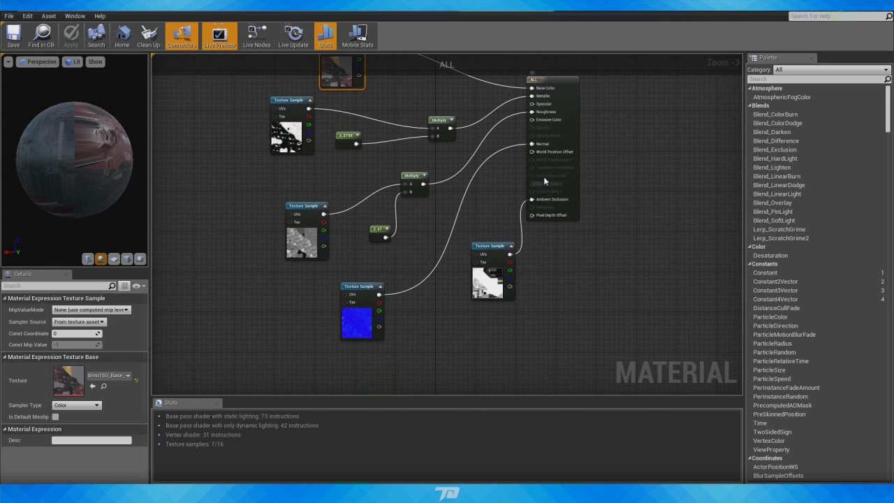
right_drag(469, 345, 450, 360)
right_drag(475, 224, 500, 237)
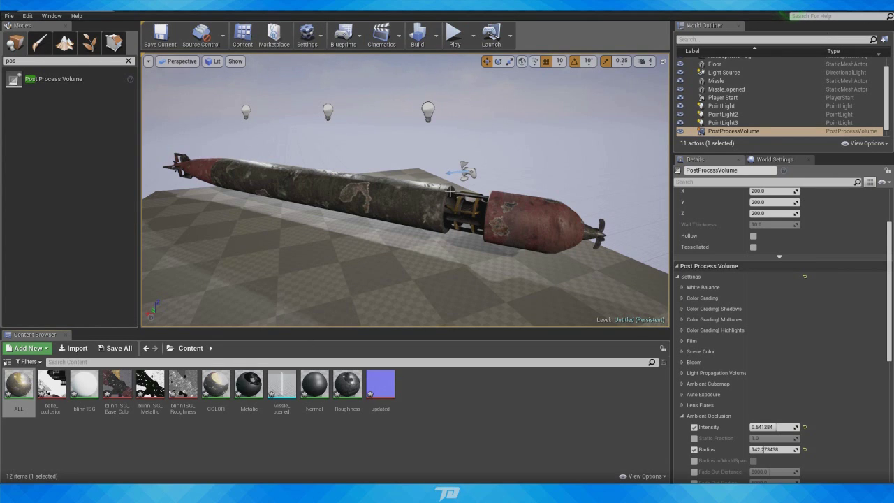
View the missile in Wireframe mode and inspect its nose in Detail Lighting mode.
mouse_move(450, 191)
right_down()
mouse_move(426, 191)
mouse_move(444, 178)
mouse_move(448, 188)
right_up()
right_drag(435, 136, 443, 143)
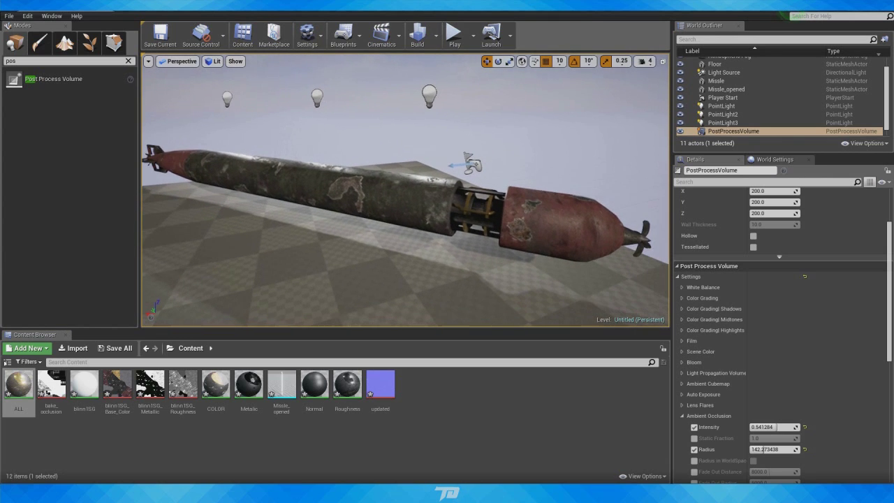
click(213, 62)
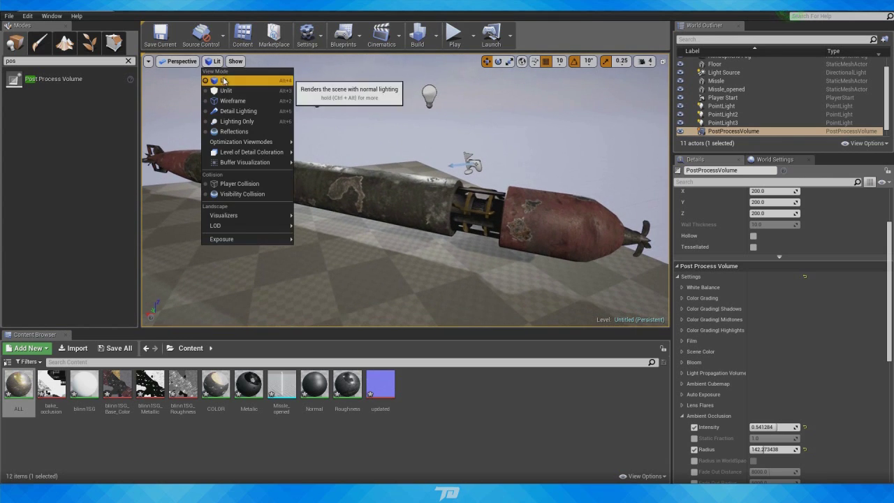
click(234, 101)
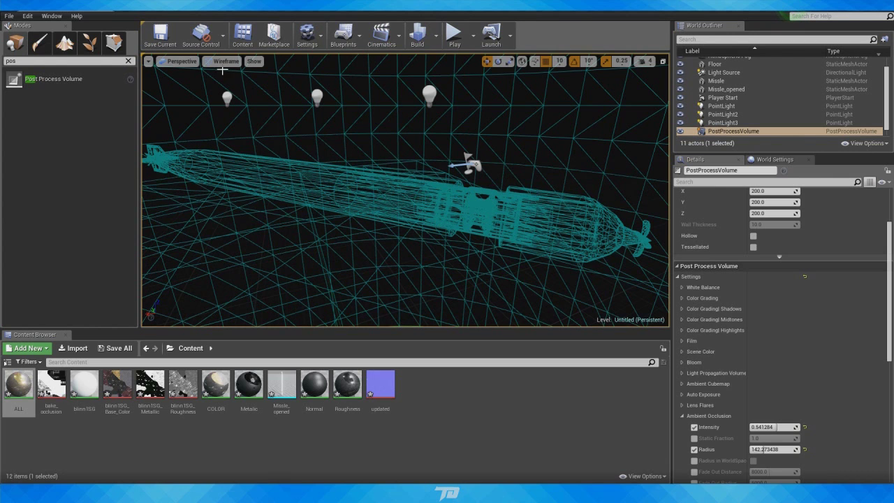
click(225, 61)
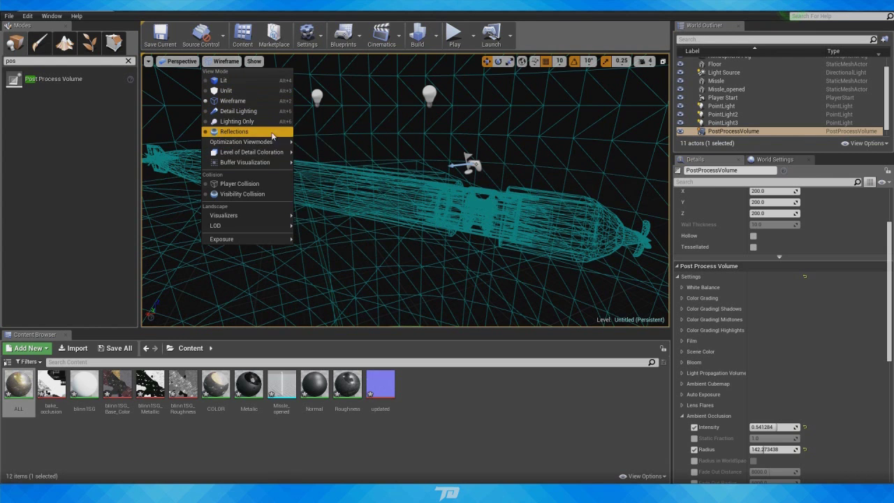
click(251, 111)
right_drag(405, 195, 395, 171)
View the missile in Reflections mode and inspect its exposed section and nose in Lighting Only mode.
click(227, 62)
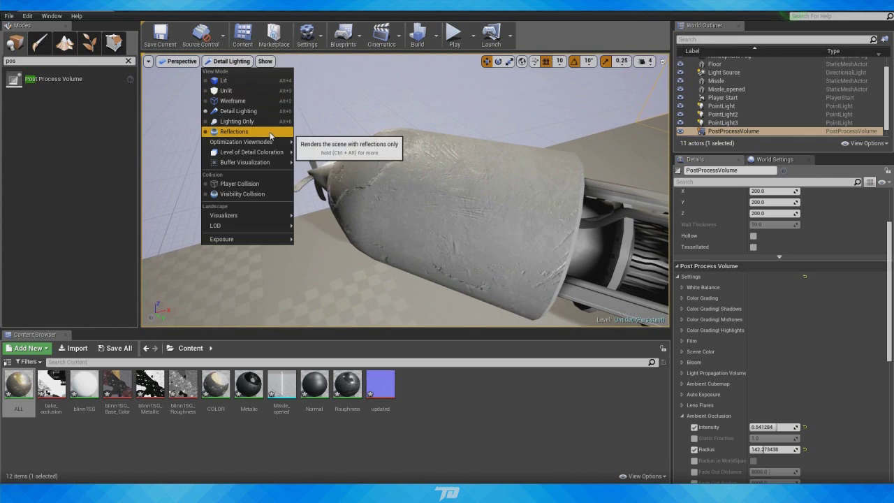
click(269, 135)
click(227, 61)
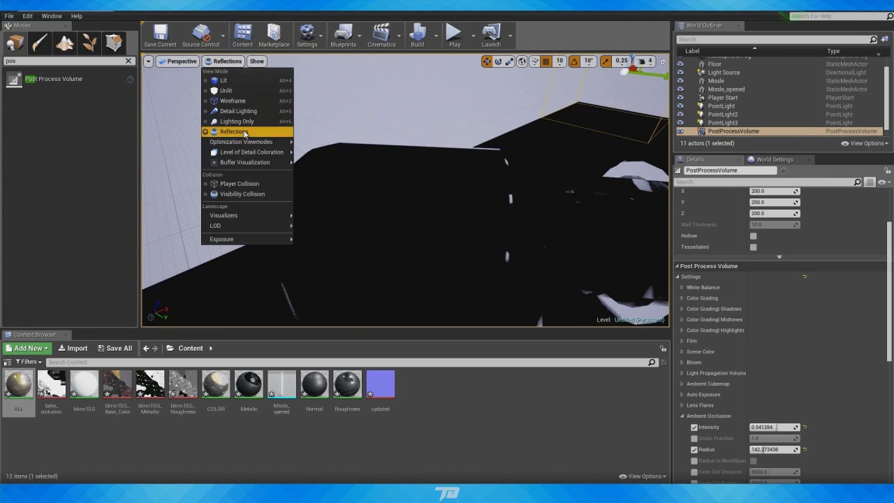
click(237, 121)
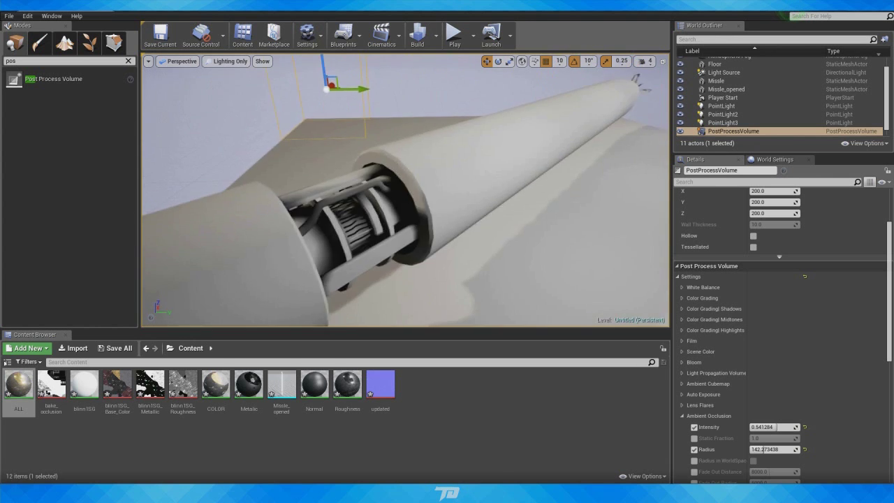
right_drag(405, 202, 587, 202)
Switch the viewport back to Lit mode and frame the whole missile.
click(229, 60)
mouse_move(263, 149)
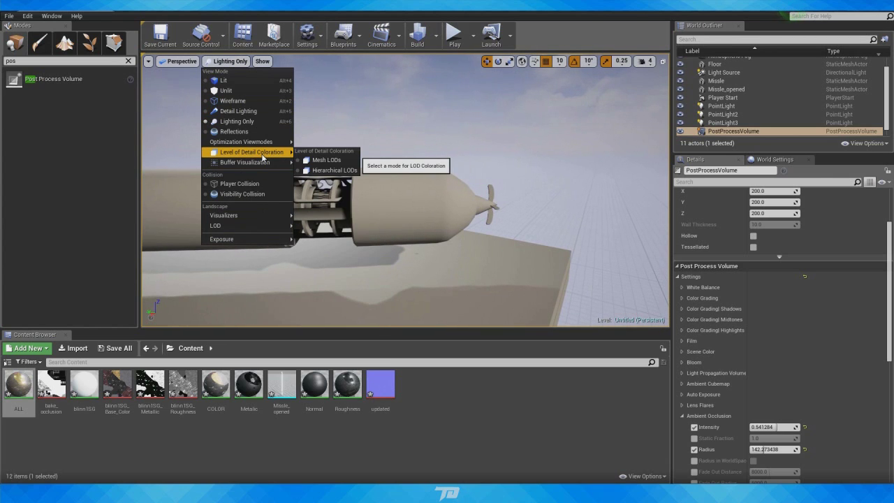
click(223, 81)
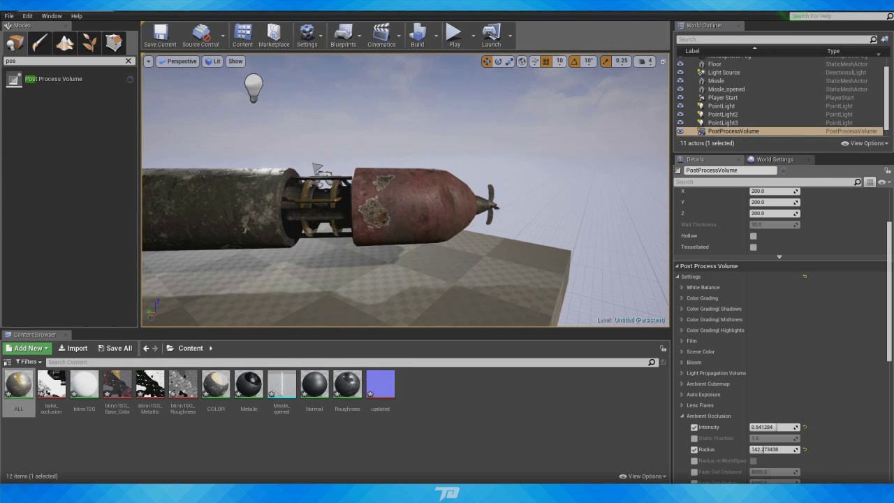
right_drag(405, 190, 412, 128)
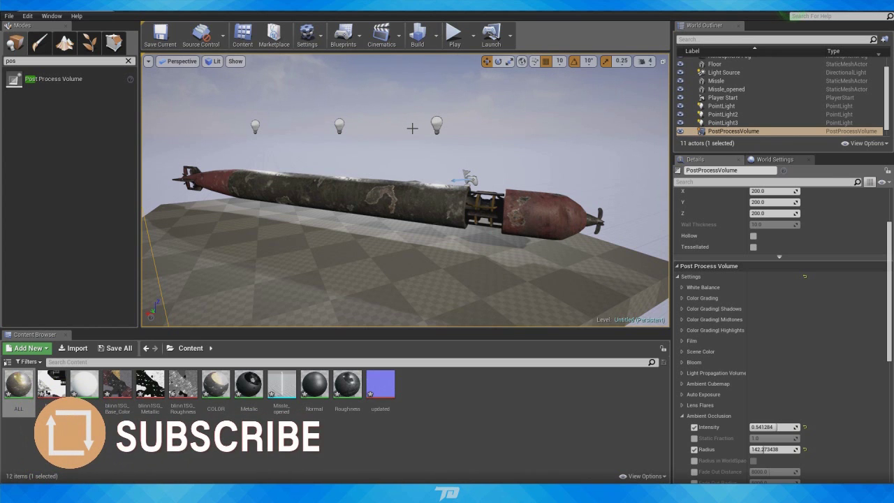
Dismiss the asset saving error message and close the Message Log.
right_drag(353, 142, 372, 141)
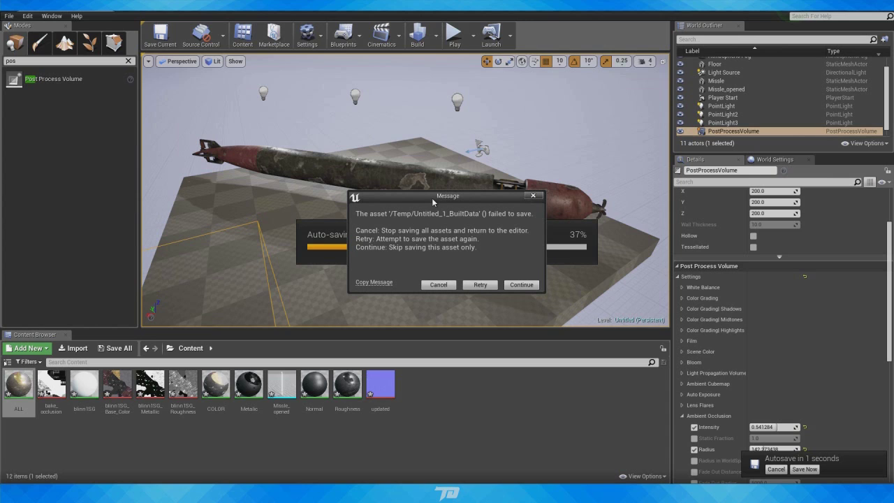
click(533, 195)
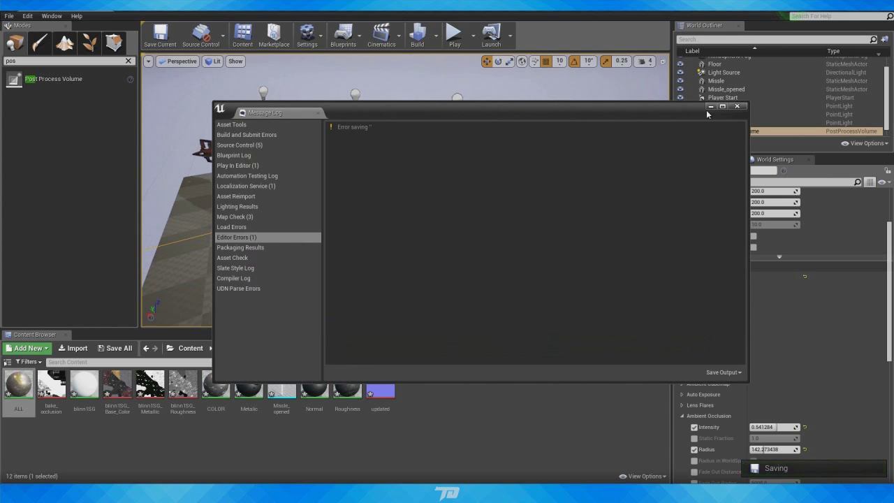
click(740, 107)
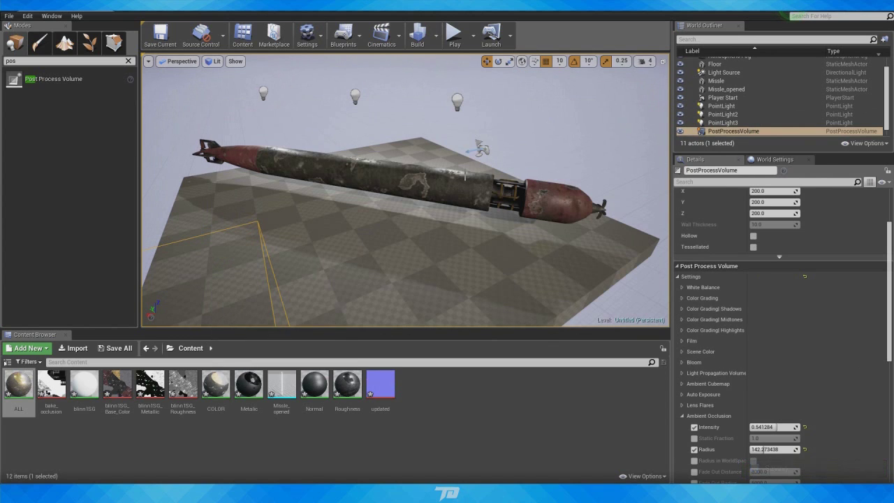